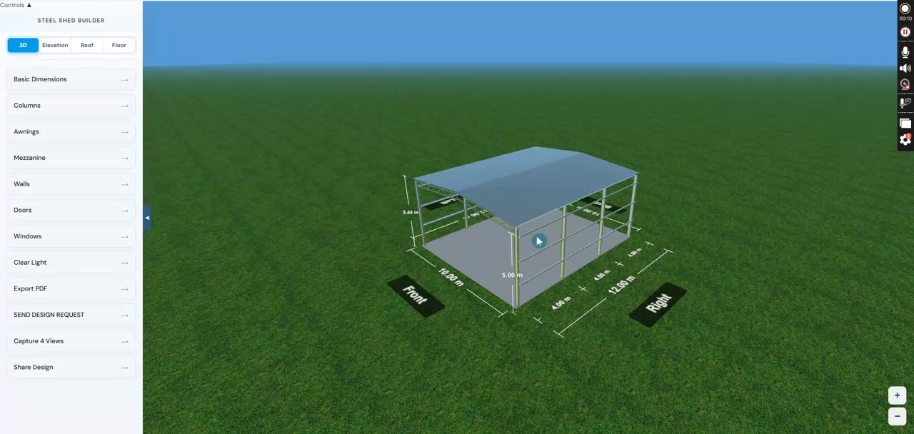
In the basic dimensions, set the floor display to With Floor and the unit to Metric Unit.
left_click_drag(538, 242, 600, 261)
left_click(83, 79)
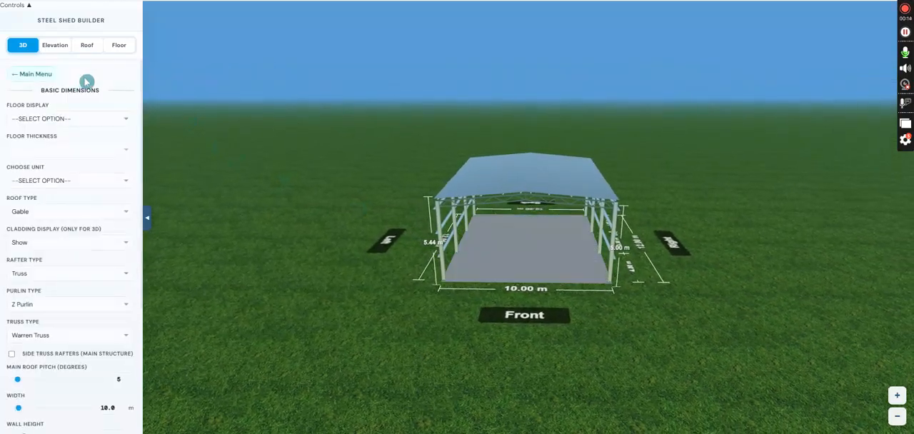
left_click(90, 123)
left_click(76, 149)
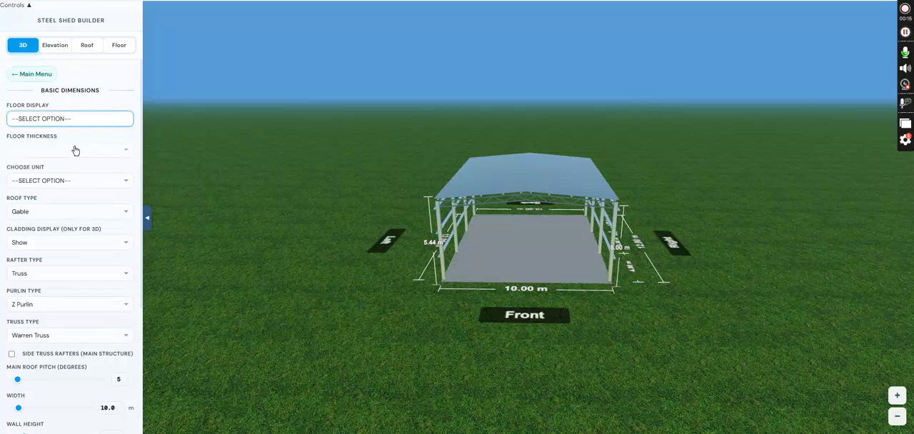
left_click_drag(517, 240, 486, 229)
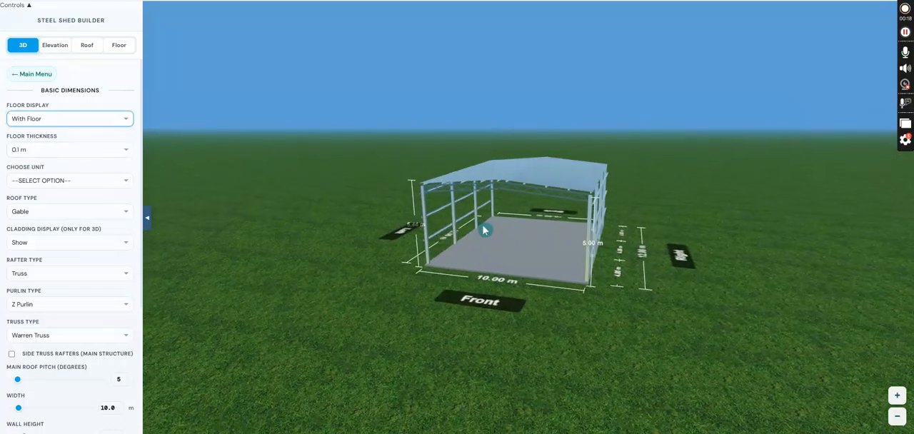
left_click(76, 186)
left_click(73, 207)
Change the shed's roof type to Lean To Right and its rafter type to UB.
left_click(69, 211)
left_click(63, 255)
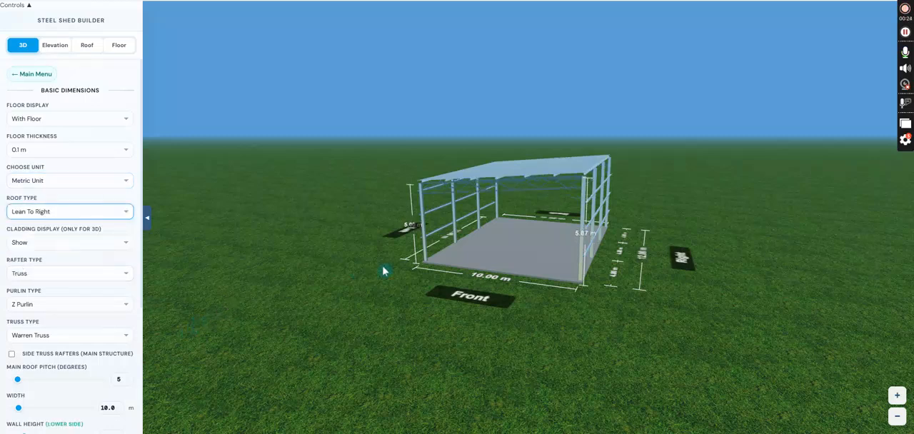
left_click(110, 278)
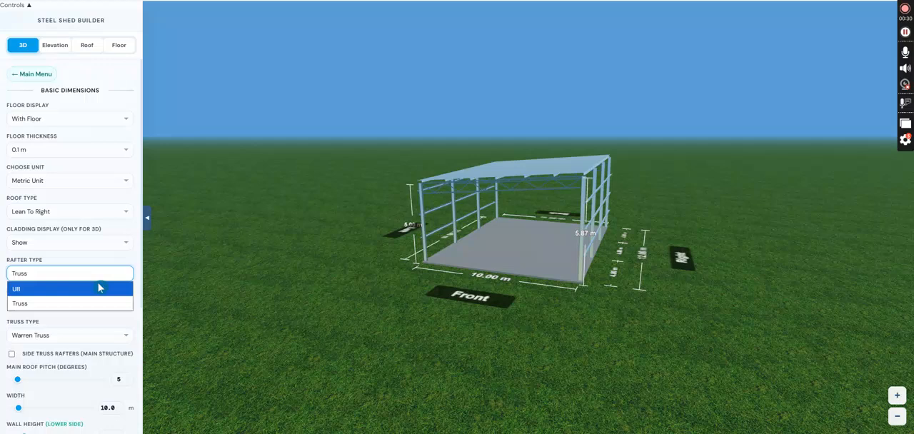
left_click(100, 292)
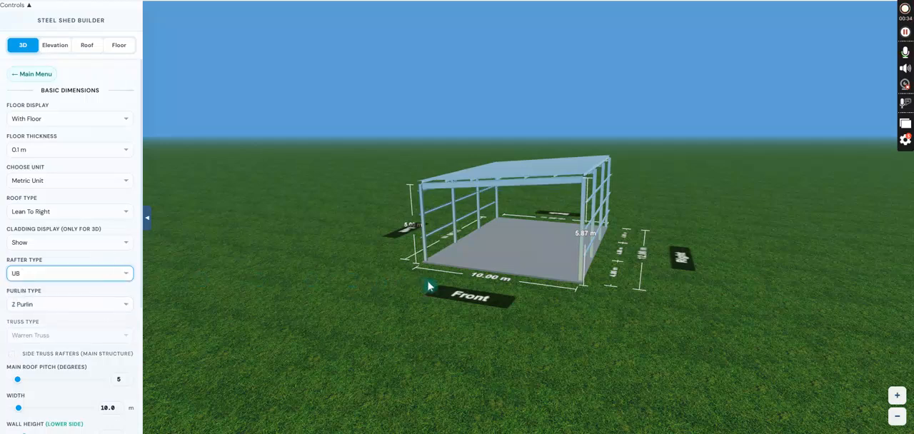
Set the shed's width to 18 m.
scroll(69, 295, "down", 3)
left_click(116, 236)
double_click(111, 246)
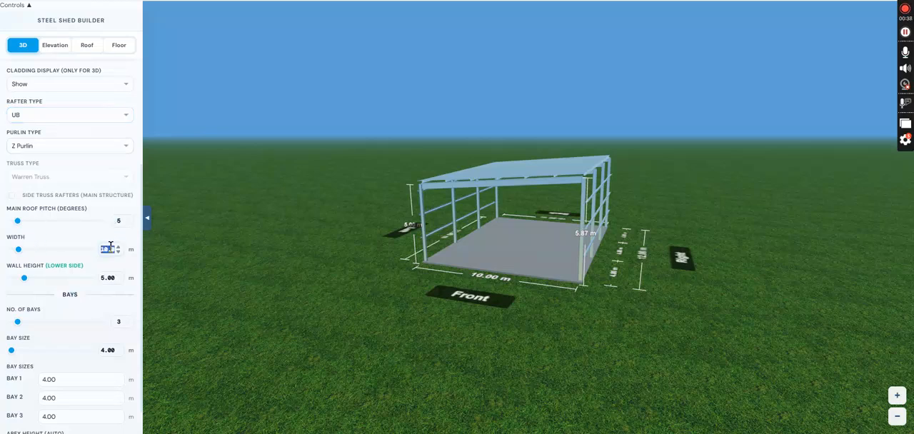
type("15")
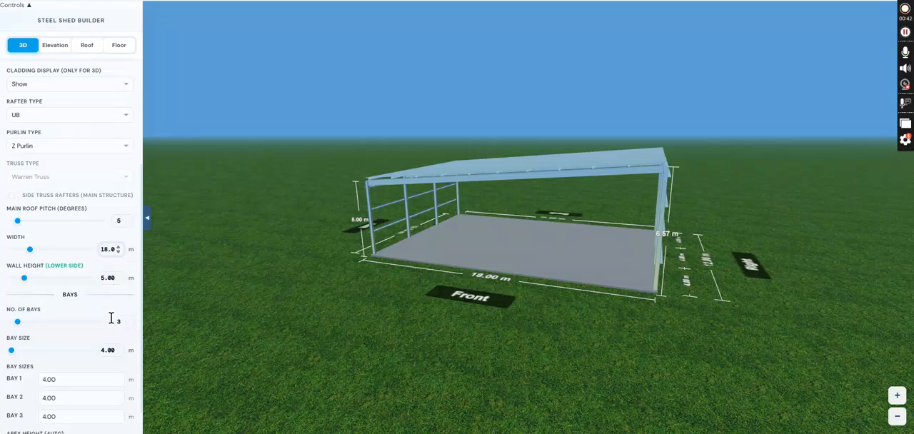
Set the number of bays to 5 and the bay size to 6 m.
left_click(128, 322)
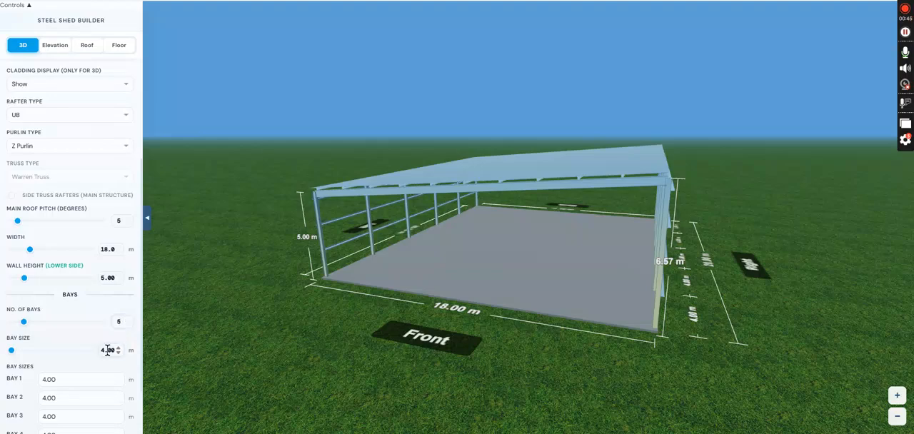
type("6")
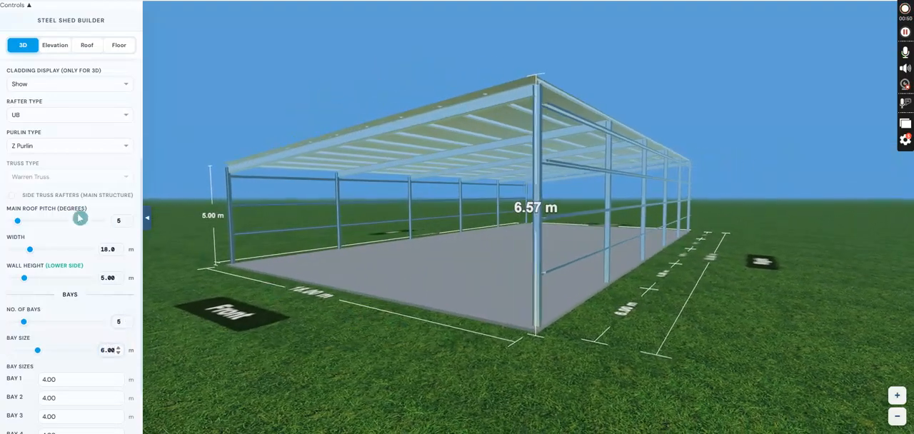
scroll(93, 225, "up", 3)
left_click(35, 76)
Enable internal girts in the column settings.
left_click(41, 107)
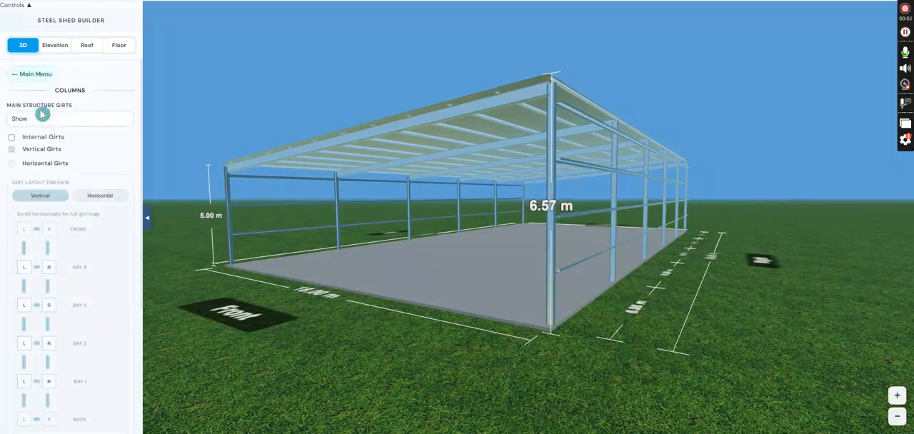
left_click(40, 139)
scroll(98, 149, "down", 4)
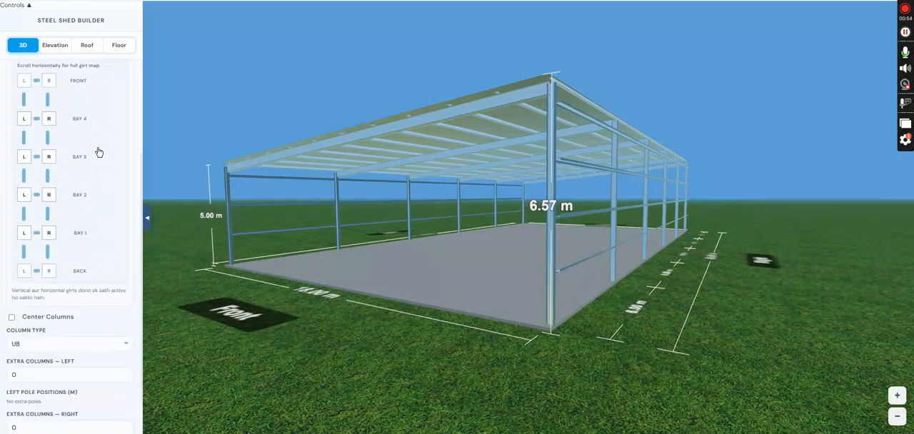
Add center columns to the shed with their scope limited to End Walls Only.
left_click(12, 308)
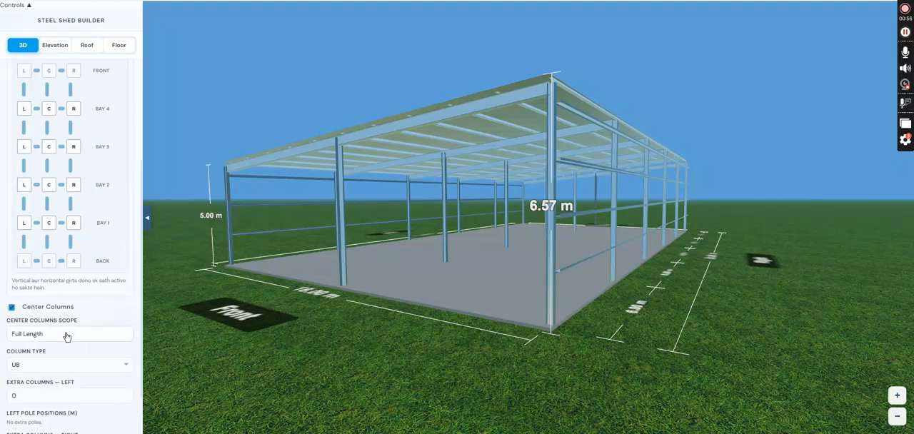
left_click(67, 334)
left_click(63, 362)
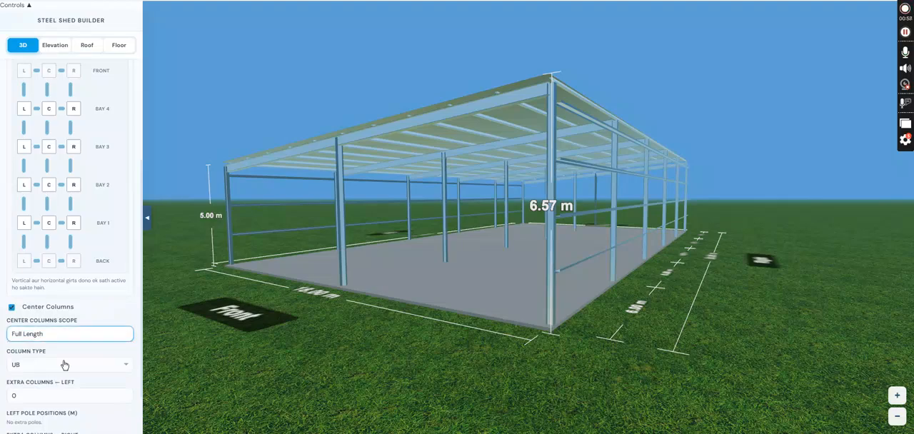
left_click_drag(245, 363, 340, 366)
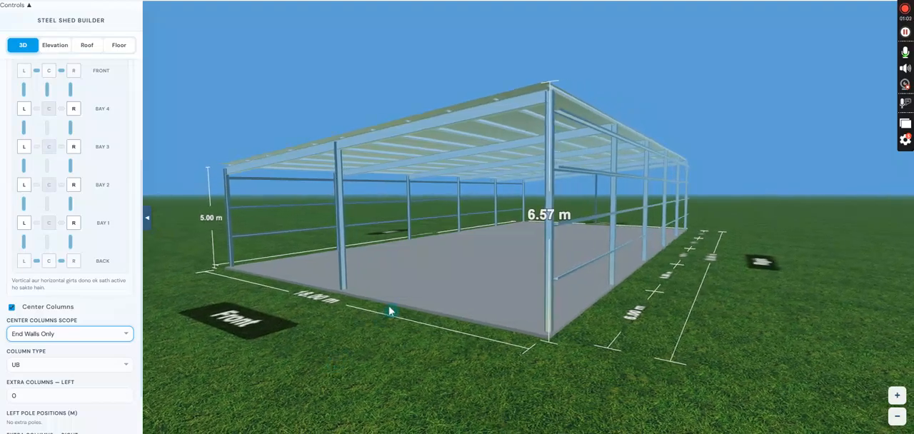
scroll(498, 256, "down", 5)
left_click_drag(530, 262, 547, 262)
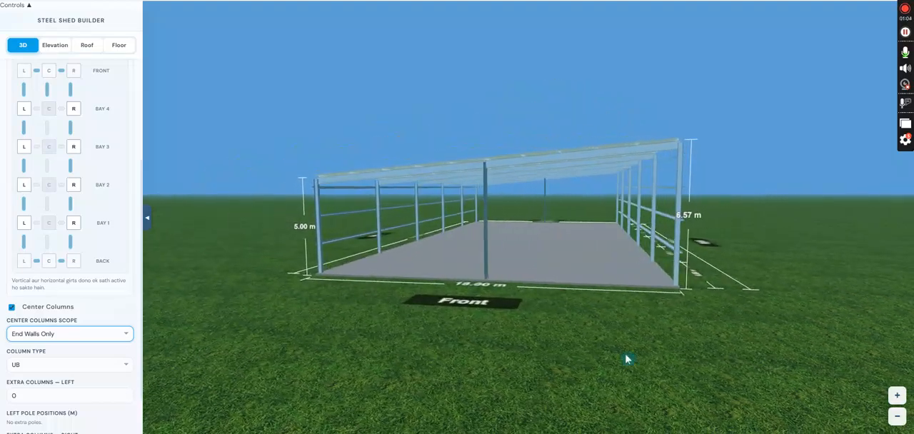
left_click_drag(684, 366, 567, 349)
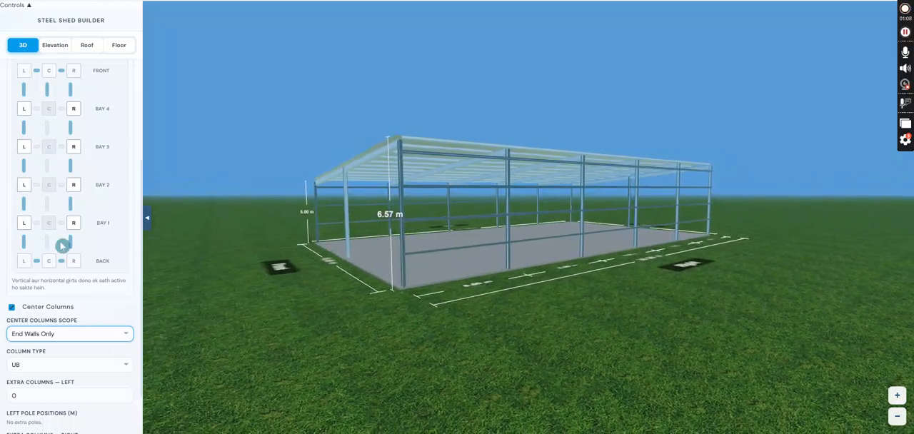
scroll(84, 309, "up", 3)
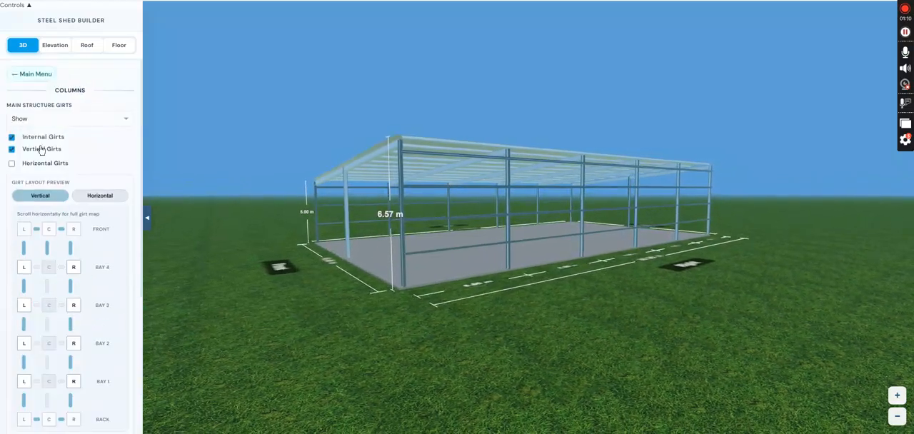
left_click(33, 75)
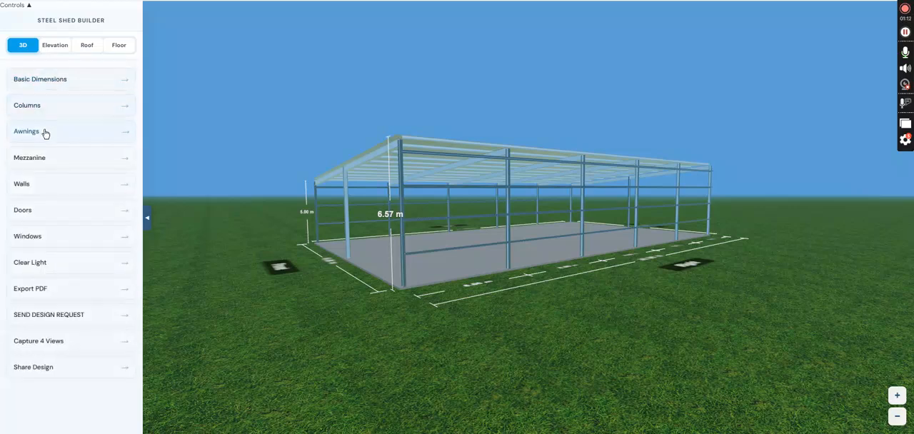
Add the back wall and the left-side walls of bays 5 and 4.
left_click(58, 181)
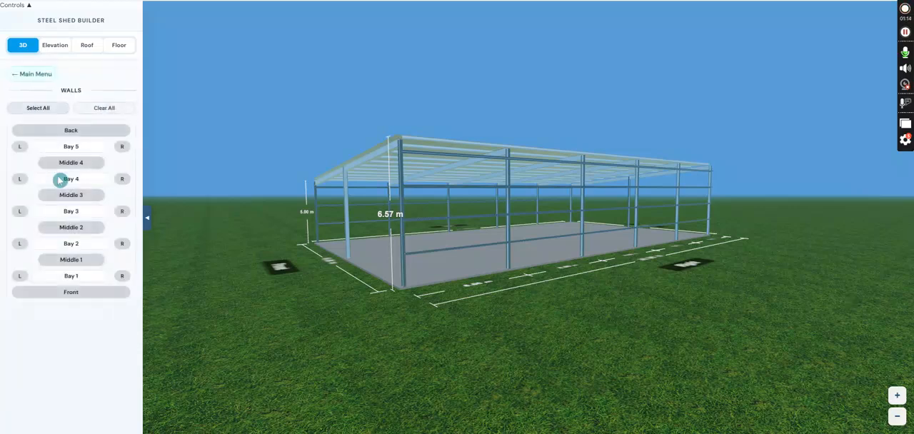
left_click(48, 134)
left_click(20, 146)
left_click(20, 178)
Add walls along the right side of all five bays.
left_click(122, 147)
left_click(122, 179)
left_click(122, 211)
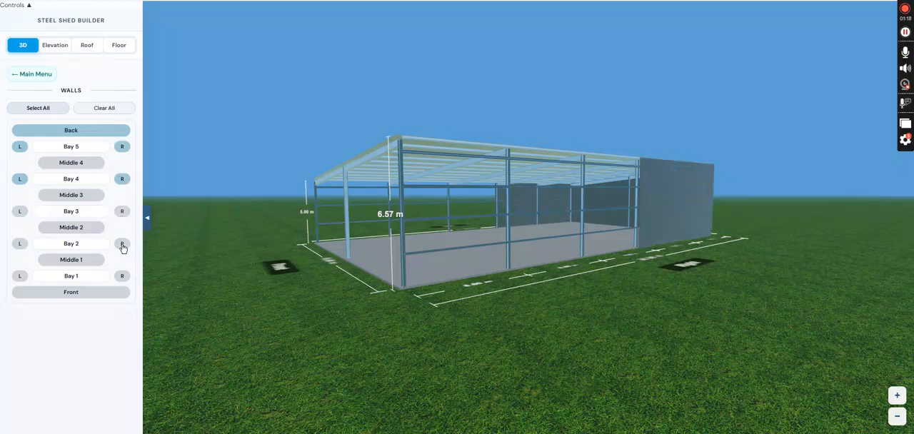
left_click(122, 243)
left_click(122, 275)
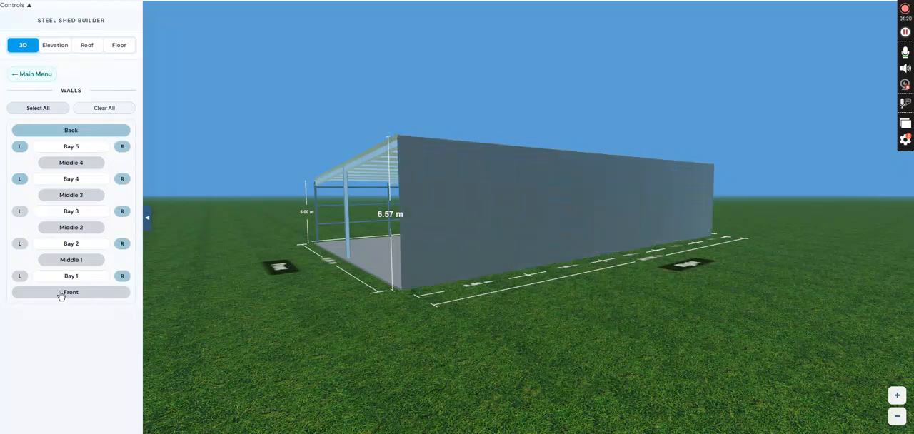
Add the front wall and the left-side walls of bays 1, 2 and 3.
left_click(61, 292)
left_click(20, 275)
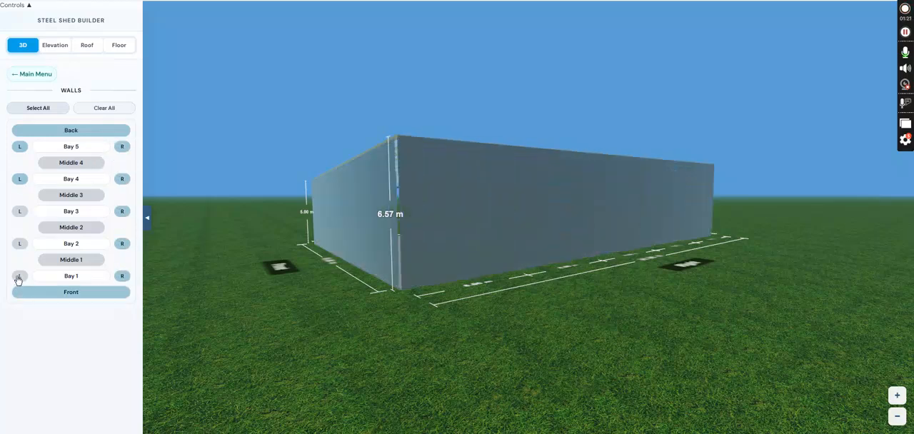
left_click(19, 214)
left_click(37, 75)
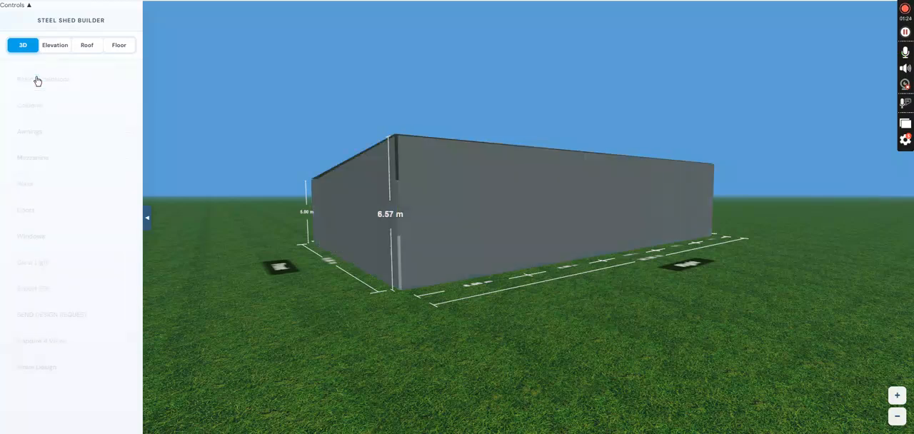
Add a door to the right side of bay 5 and set its type to Roller Door.
left_click(43, 212)
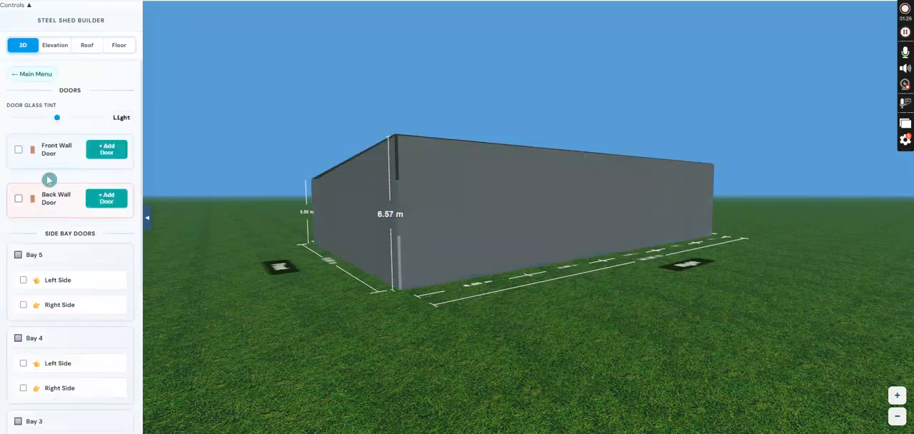
left_click_drag(446, 307, 458, 338)
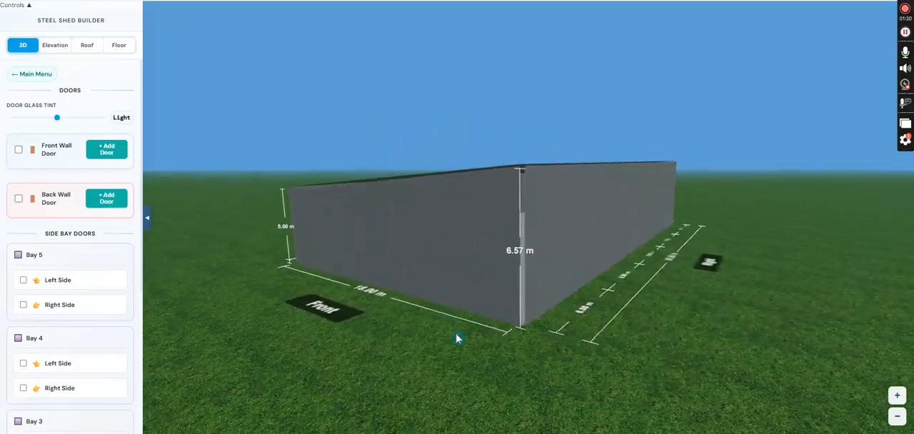
left_click(59, 308)
scroll(81, 336, "down", 1)
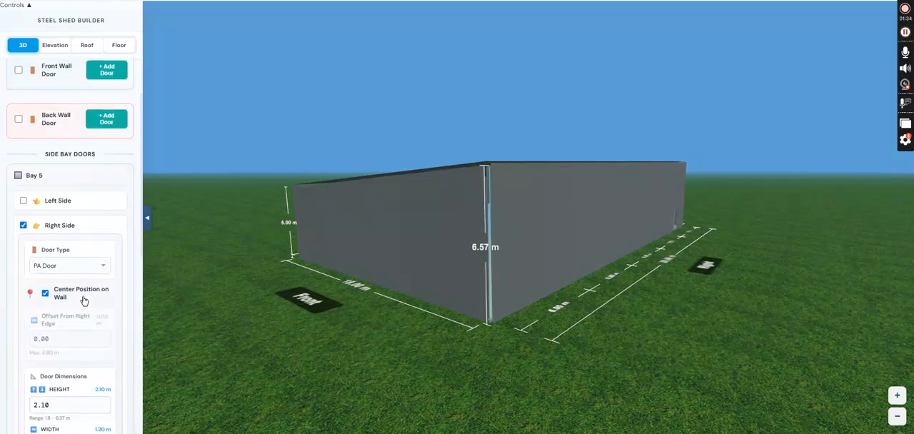
left_click(80, 268)
left_click(73, 294)
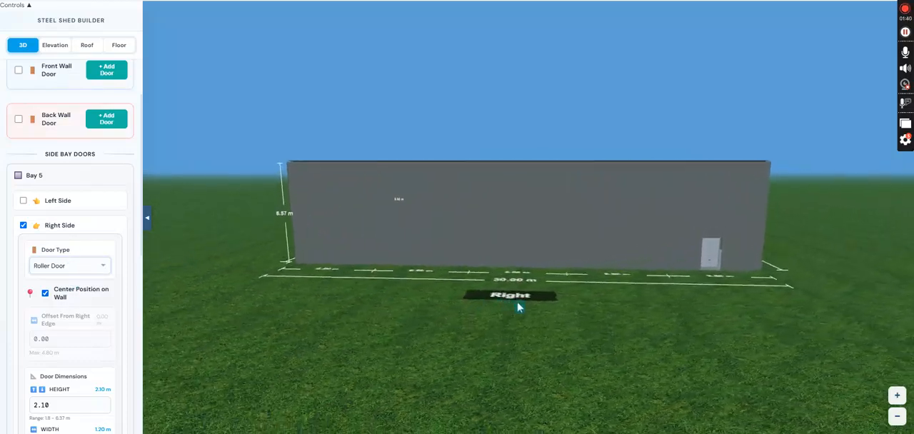
Set the bay 5 roller door's height to 5 m and its width to 4 m.
scroll(72, 303, "down", 2)
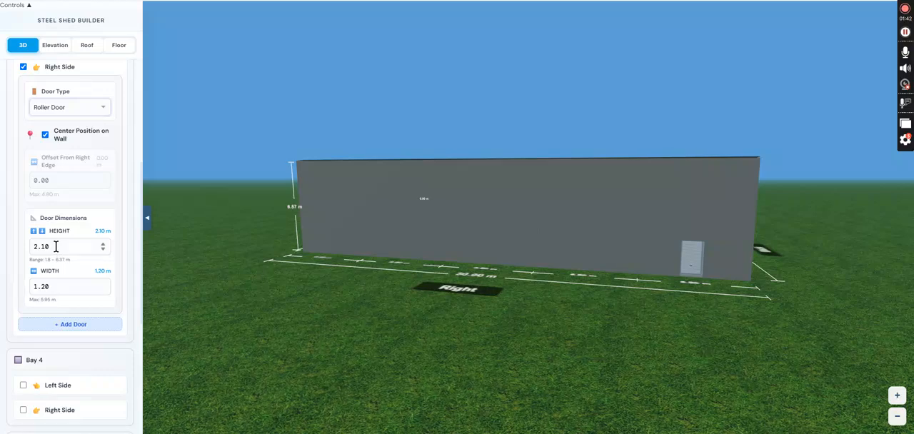
left_click_drag(55, 243, 24, 247)
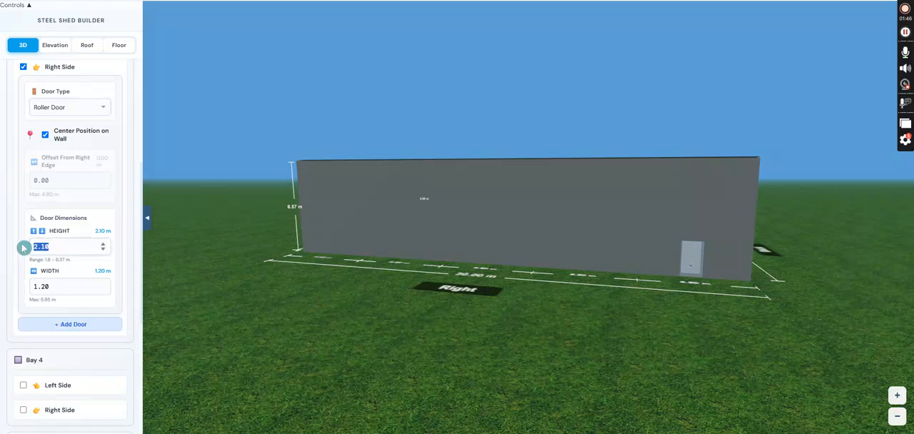
type("5")
key("Tab")
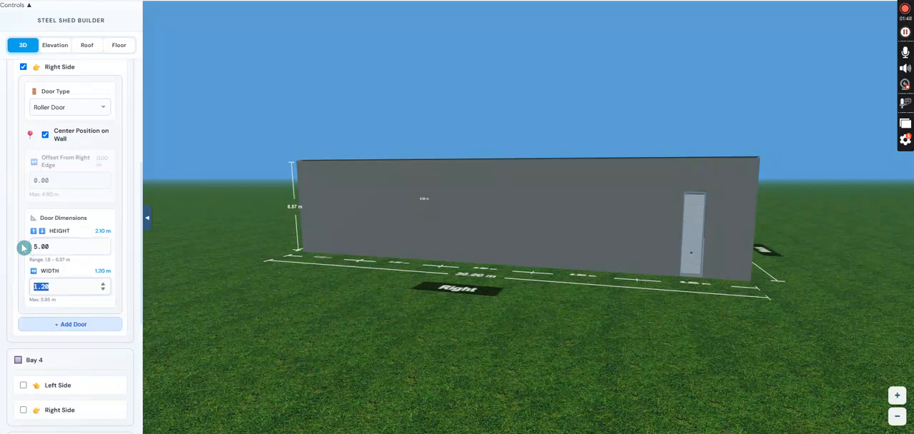
type("4")
Add a door to the right side of bay 4 and set its type to Roller Door.
scroll(48, 245, "down", 1)
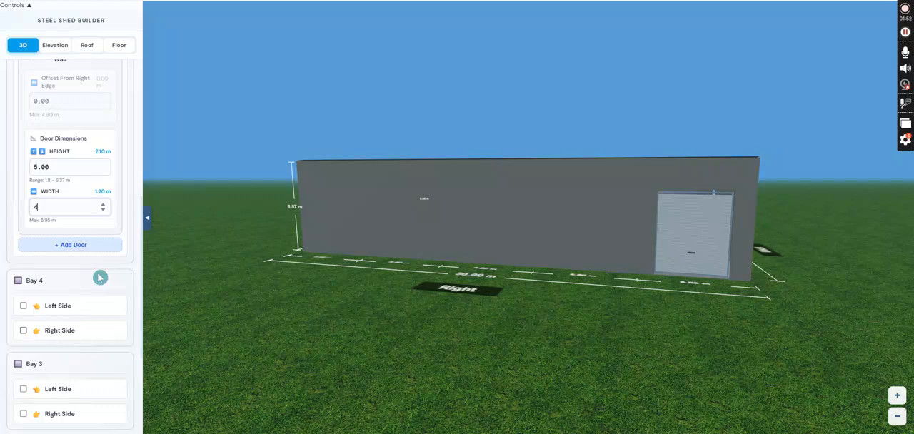
scroll(100, 278, "down", 2)
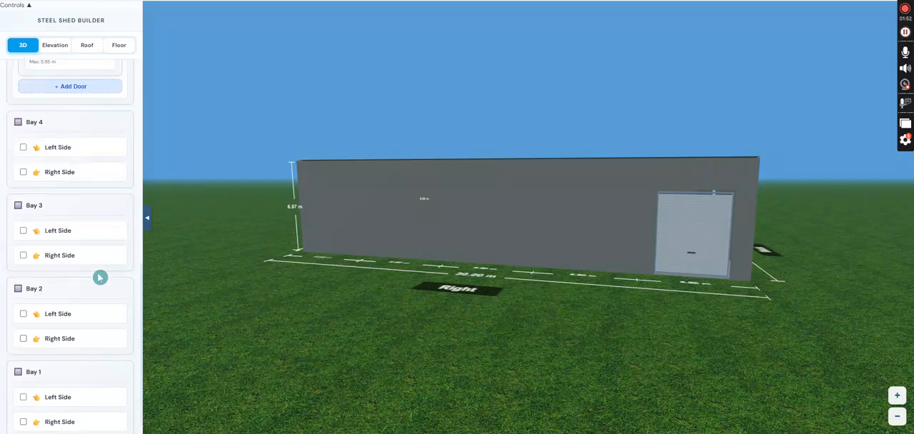
left_click(39, 172)
left_click(93, 213)
left_click(90, 227)
scroll(81, 299, "down", 1)
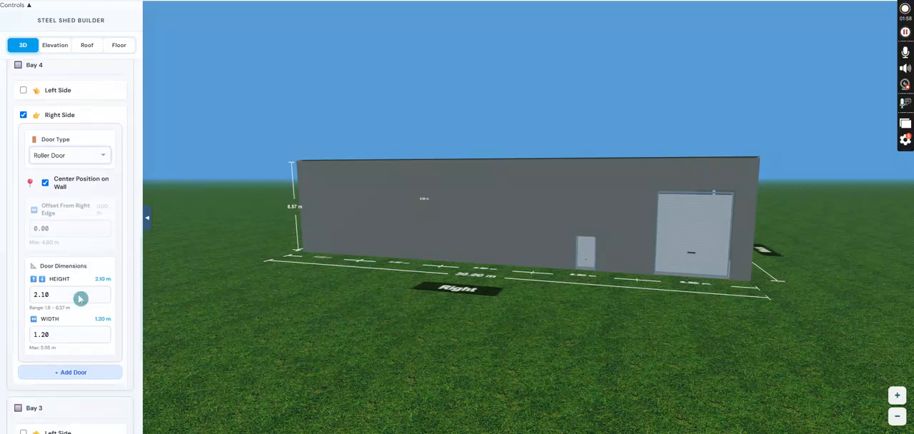
Set the bay 4 roller door's height to 5 m and its width to 4 m.
scroll(80, 298, "down", 2)
left_click_drag(64, 272, 24, 277)
type("5")
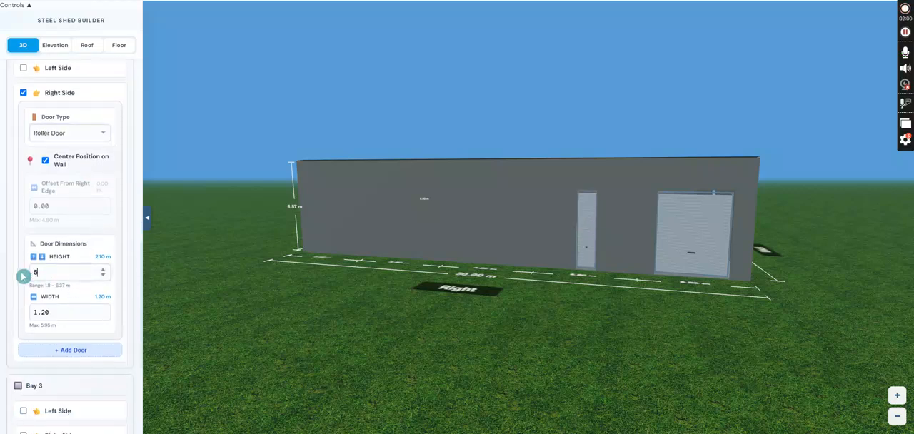
type("4")
scroll(44, 274, "down", 5)
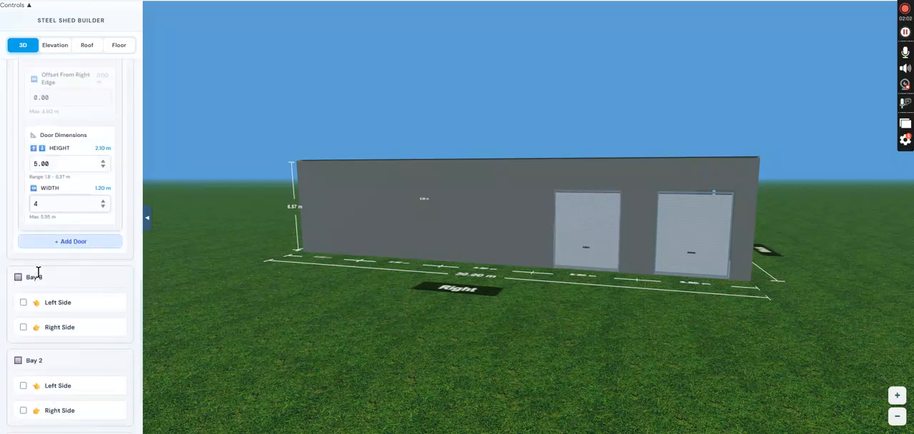
left_click(89, 272)
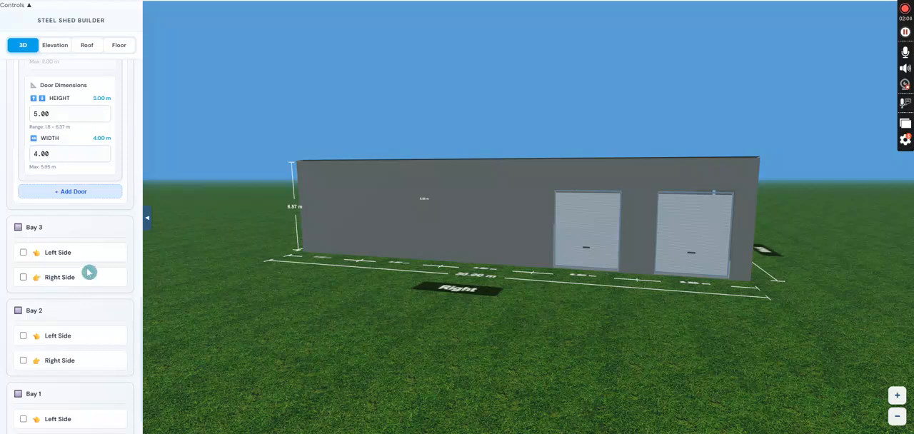
Add a Roller Door 5 m high and 4 m wide to the right side of bay 3.
left_click(24, 278)
scroll(61, 272, "down", 7)
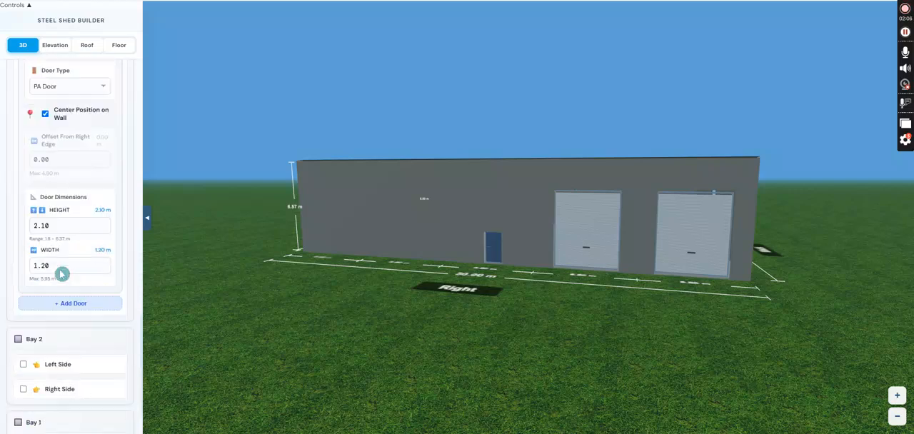
left_click(75, 153)
left_click_drag(66, 219, 27, 222)
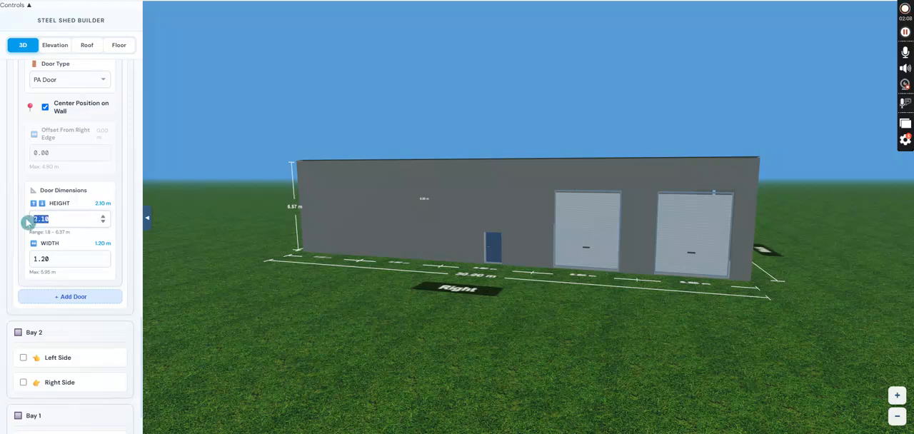
type("5")
key("Tab")
type("4")
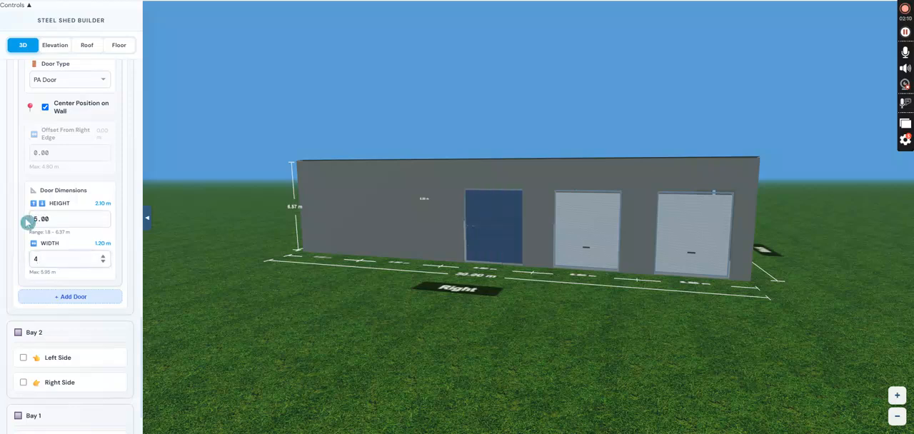
left_click(78, 116)
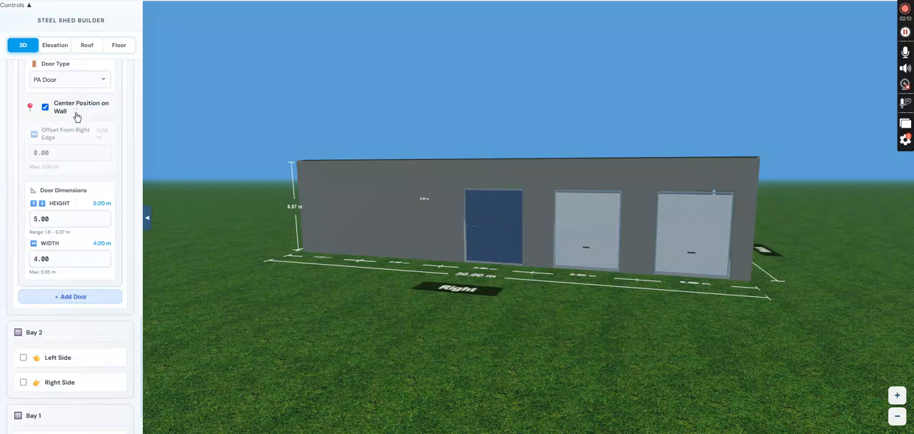
left_click(92, 85)
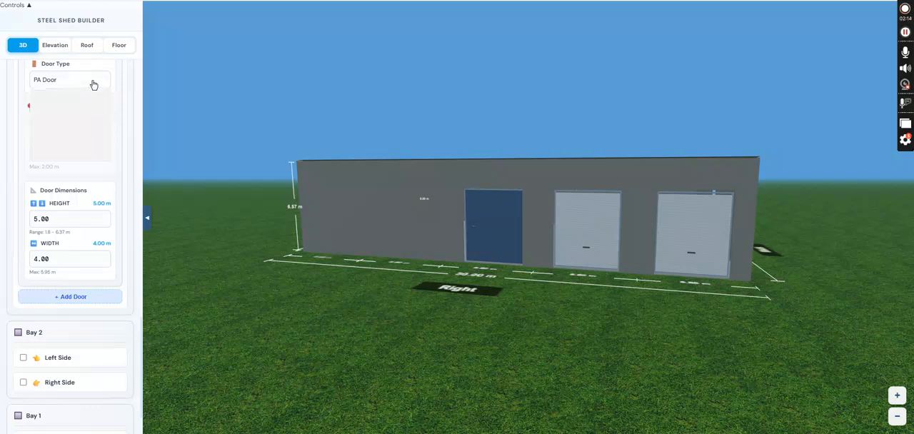
left_click(86, 116)
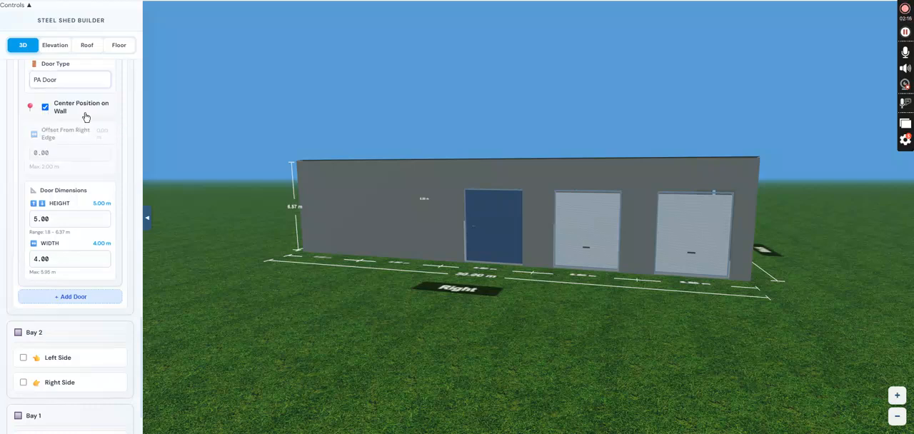
Add a door to the right side of bay 2 and set its type to Roller Door.
scroll(87, 144, "down", 1)
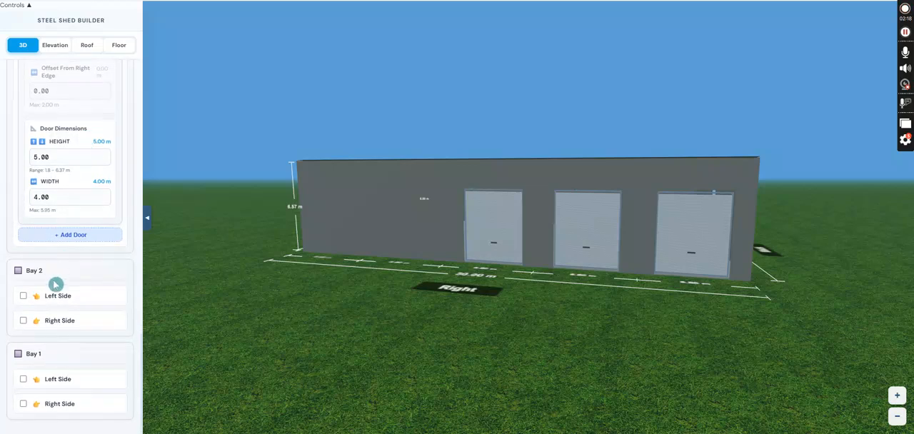
left_click(50, 323)
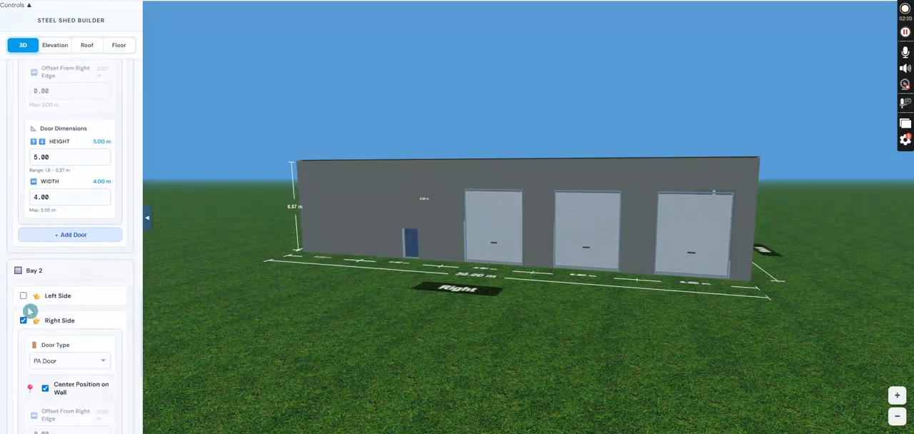
scroll(64, 312, "down", 3)
left_click(64, 204)
left_click(60, 230)
Set the bay 2 roller door's height to 5 m and its width to 4 m.
left_click_drag(52, 342, 21, 344)
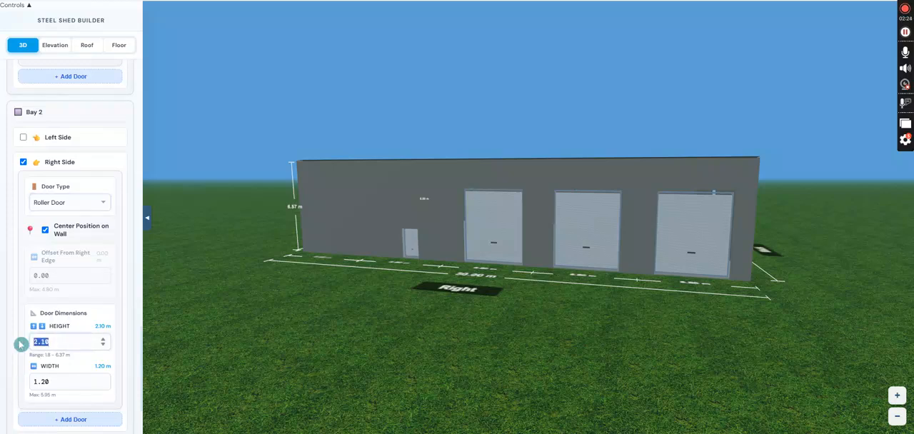
type("5")
key("Tab")
type("4")
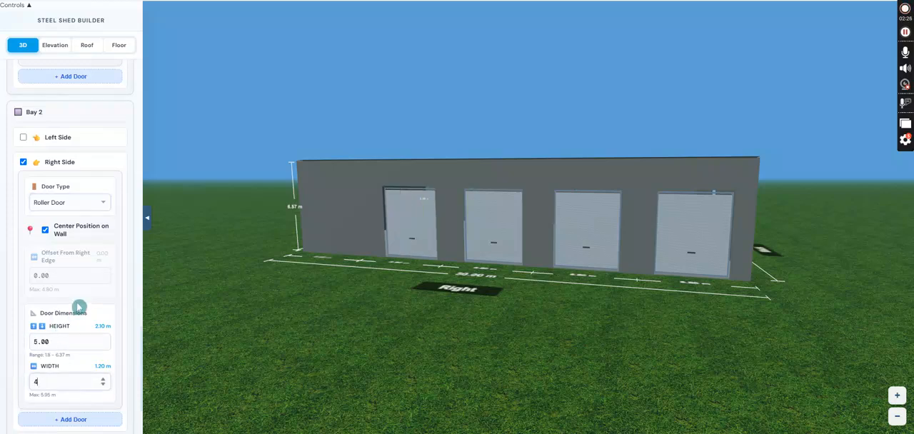
scroll(76, 303, "down", 2)
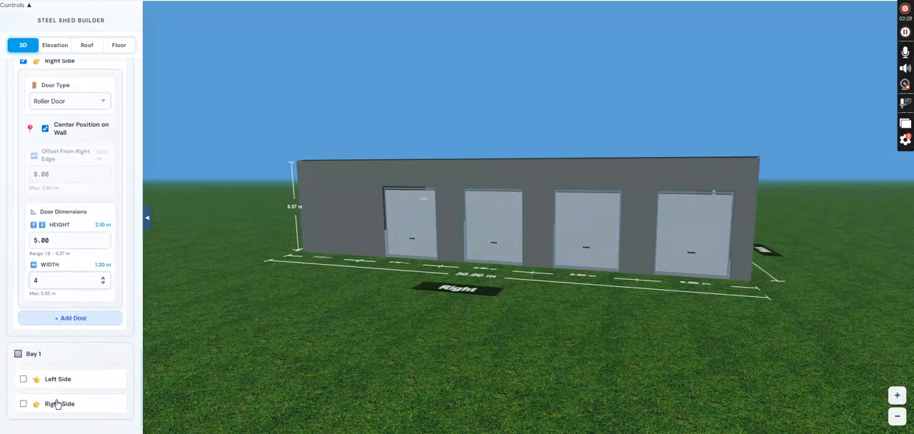
left_click(104, 350)
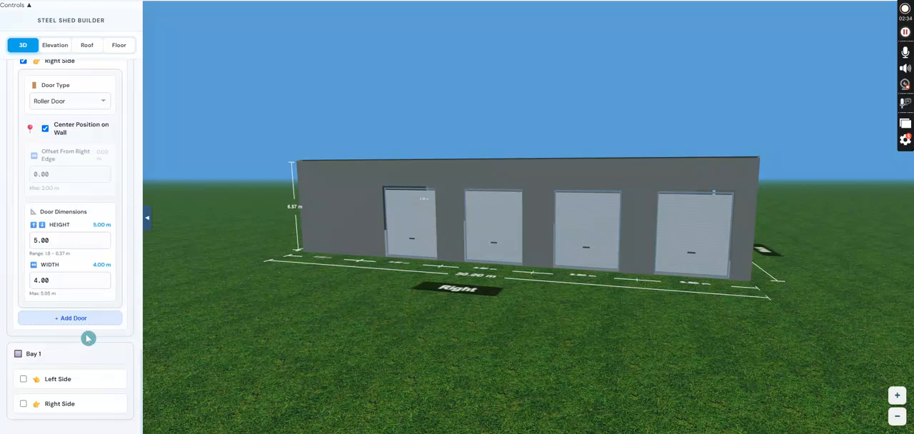
Add a PA Door to the right side of bay 1, keeping its default size and centred position.
left_click(54, 405)
scroll(97, 361, "down", 4)
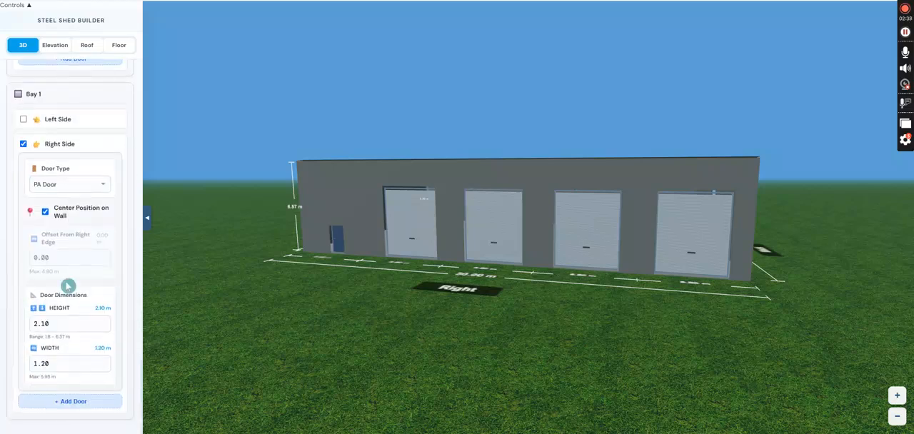
left_click_drag(343, 298, 500, 345)
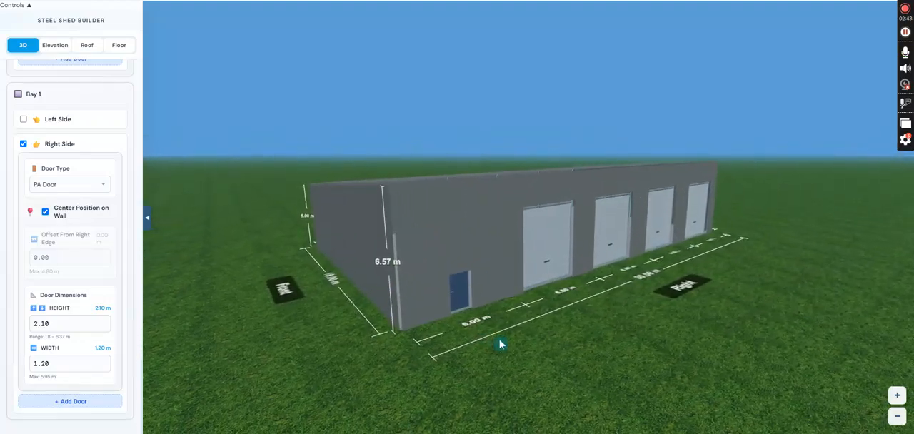
Add a PA Door to the front wall and turn off its centring on the wall.
scroll(59, 207, "up", 15)
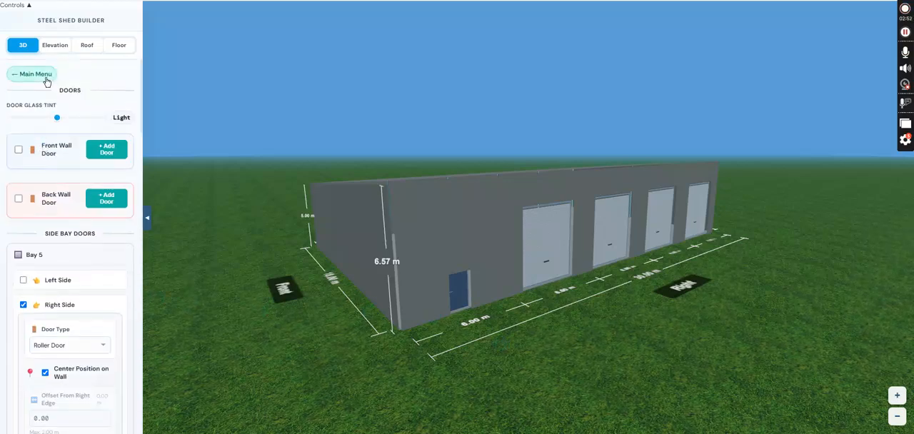
left_click(60, 152)
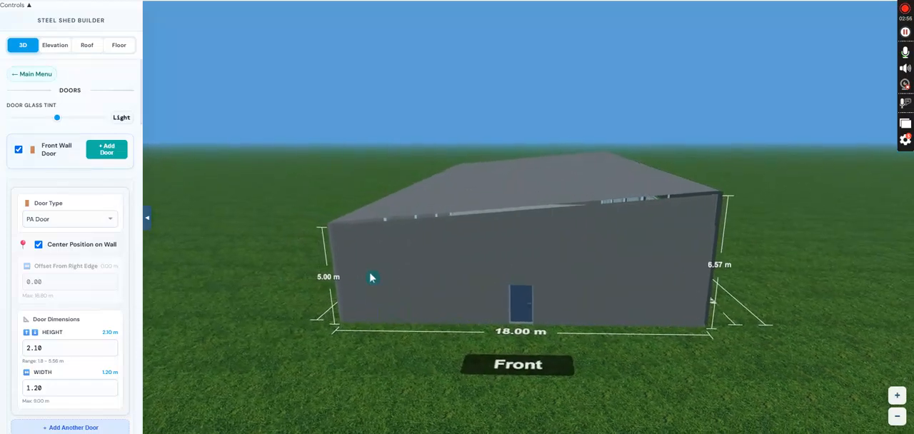
left_click(39, 244)
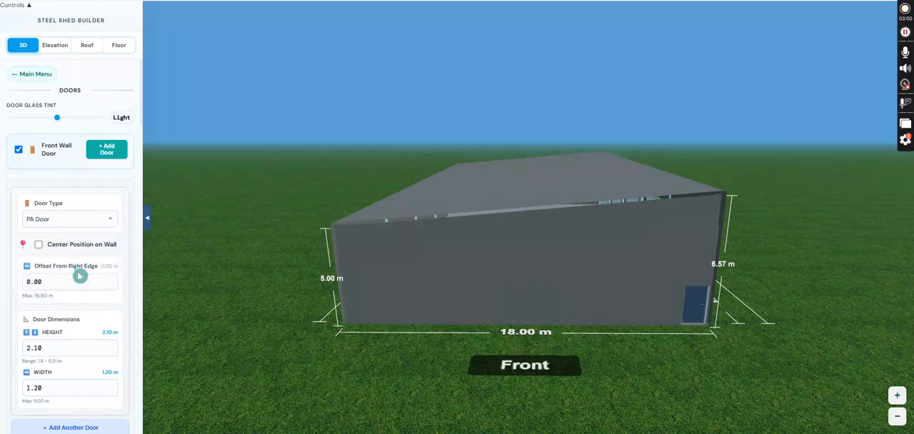
Set the front wall door's offset from the right edge to 0.90 m.
left_click(112, 281)
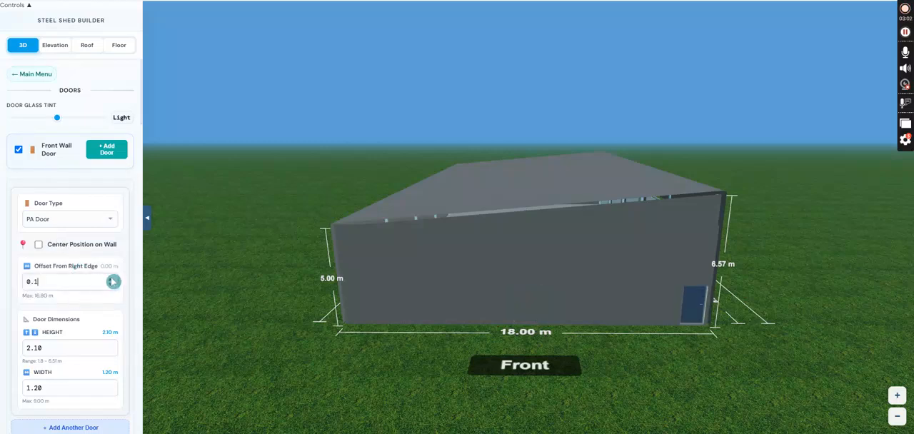
left_click(112, 278)
left_click(111, 279)
left_click(112, 278)
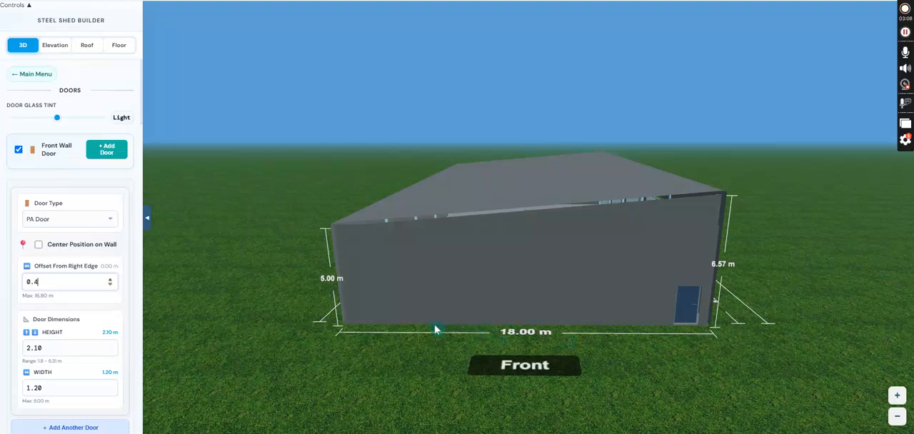
key("Up")
key("Up")
key("Up")
key("Up")
key("Up")
left_click_drag(410, 325, 516, 355)
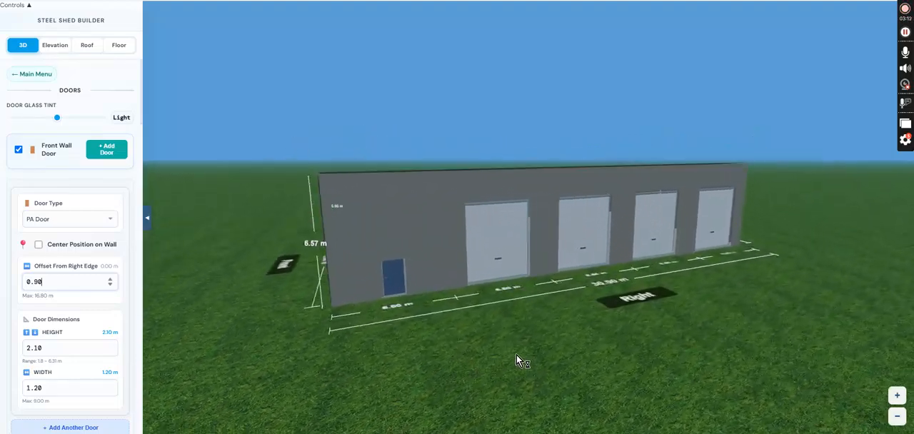